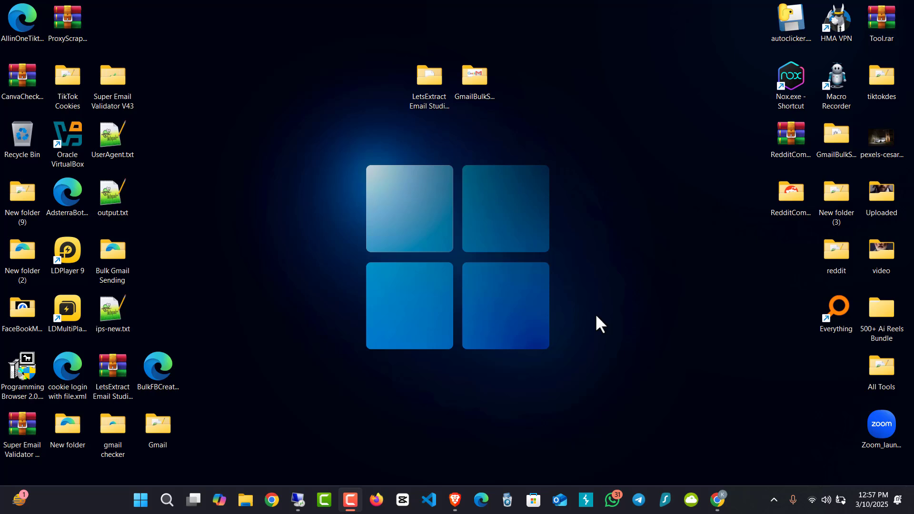
pyautogui.click(608, 167)
pyautogui.rightClick(607, 168)
pyautogui.click(638, 244)
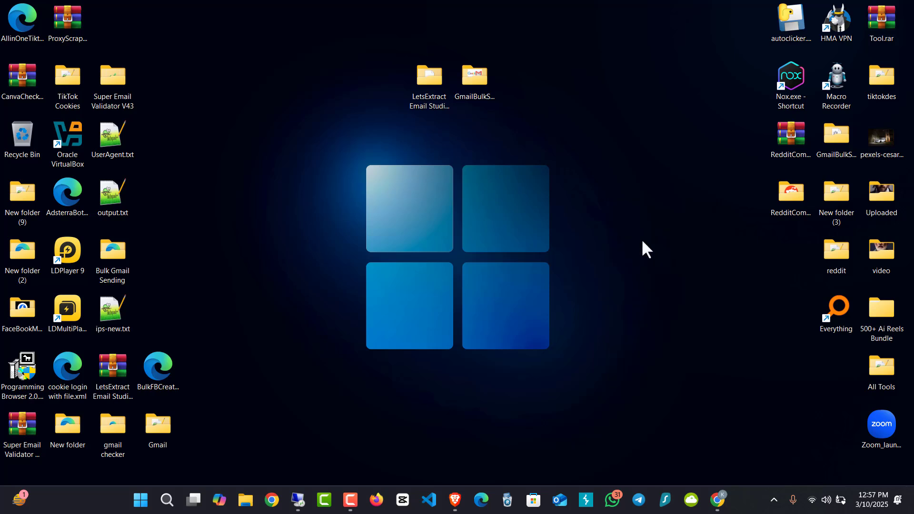
pyautogui.rightClick(624, 211)
pyautogui.click(658, 286)
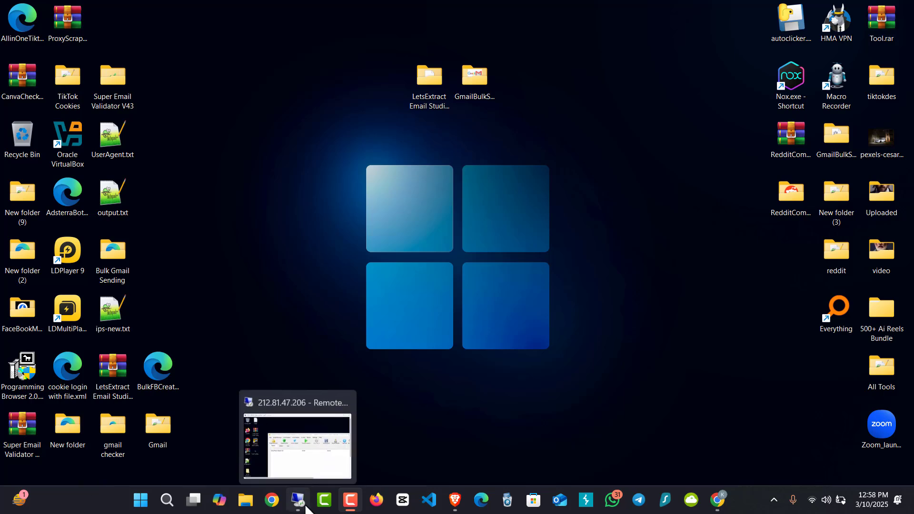
# - Switch to the open Remote Desktop Connection session and show it full screen
pyautogui.click(302, 504)
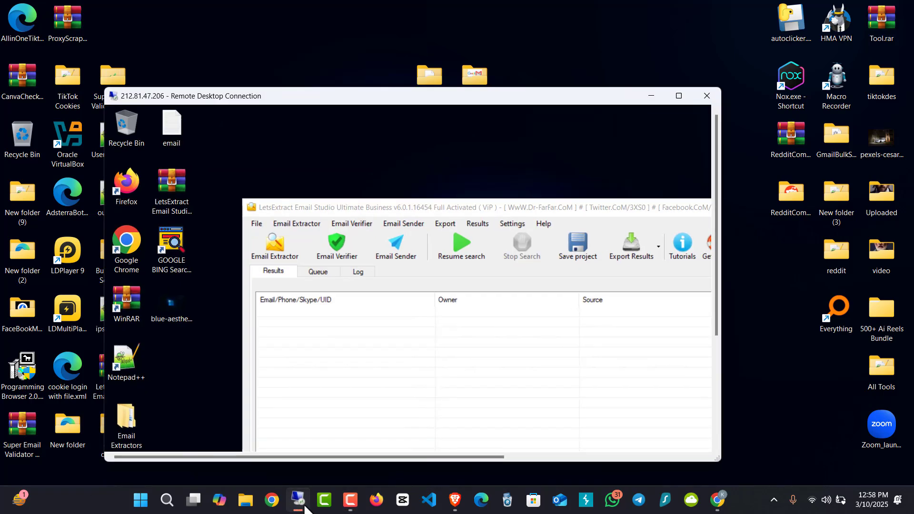
pyautogui.click(678, 96)
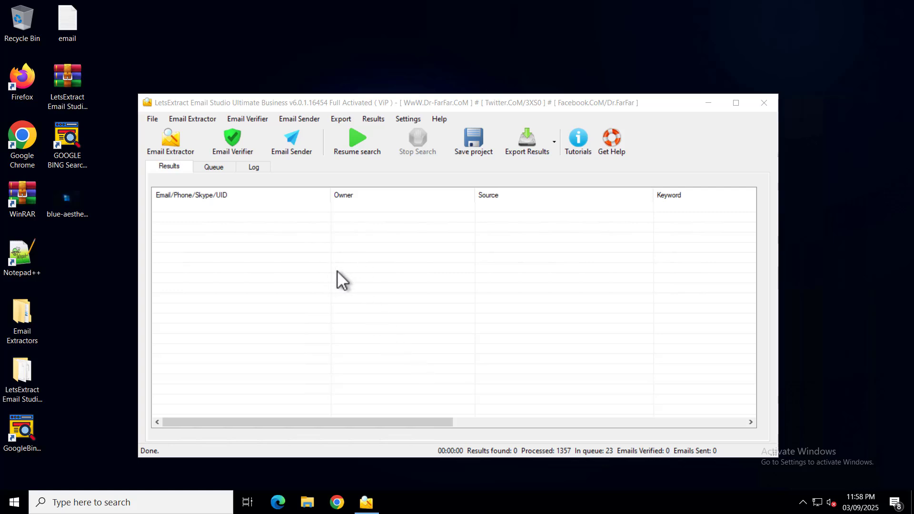
# - Bring up the Email Extractor's search by keywords through search engines, with the extractor selection window moved clear of the main toolbar
pyautogui.click(172, 152)
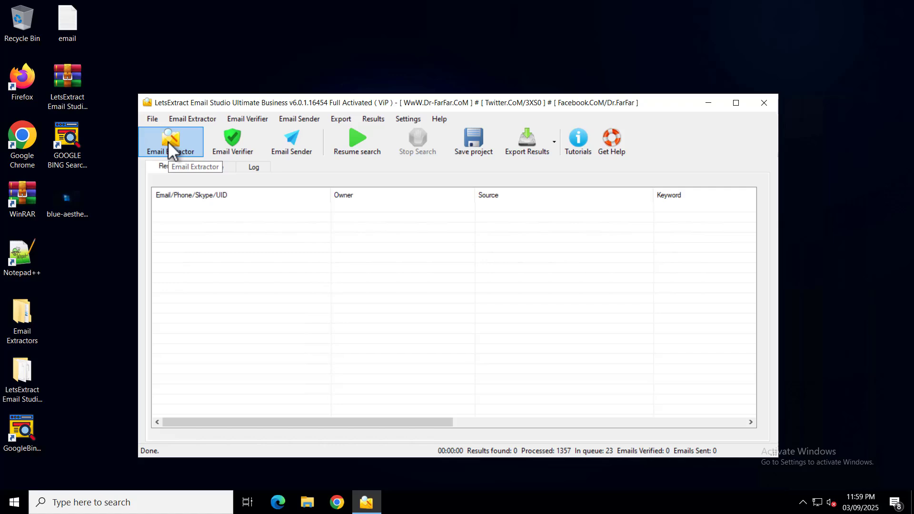
pyautogui.click(171, 151)
pyautogui.click(172, 151)
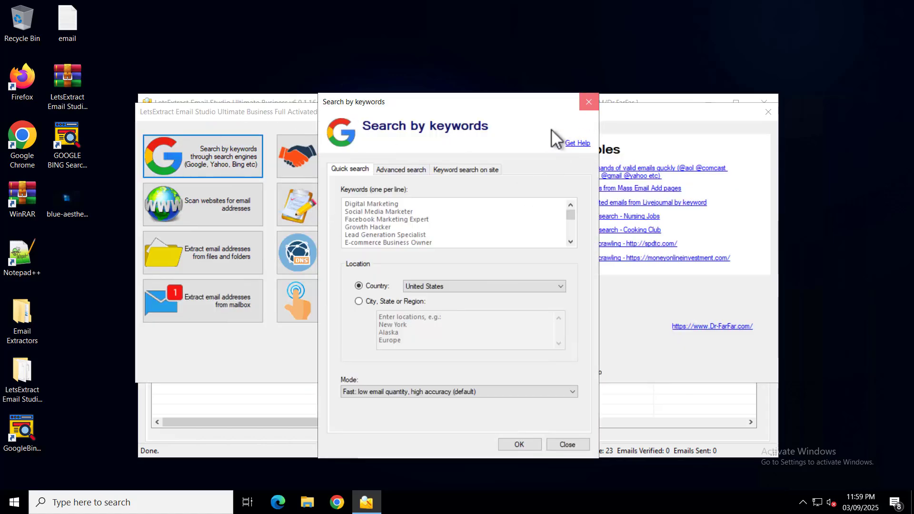
pyautogui.click(589, 101)
pyautogui.moveTo(285, 114); pyautogui.dragTo(337, 184)
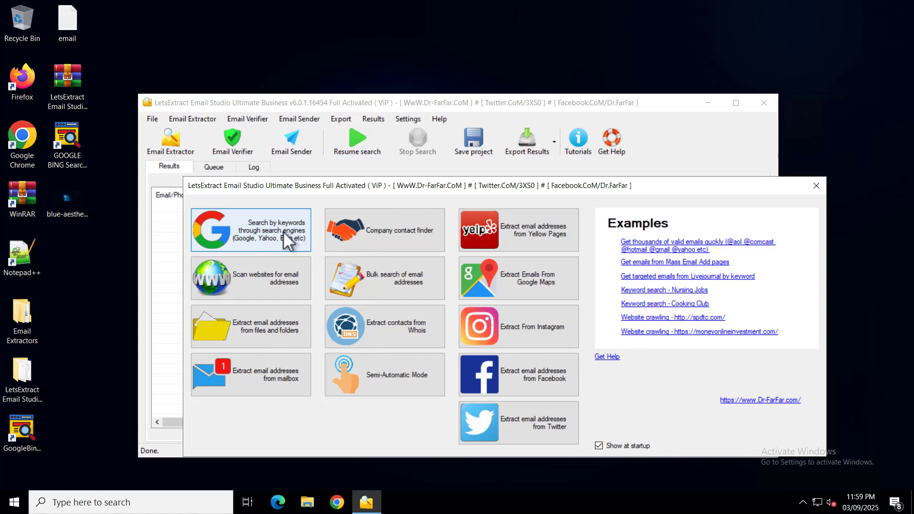
pyautogui.click(264, 241)
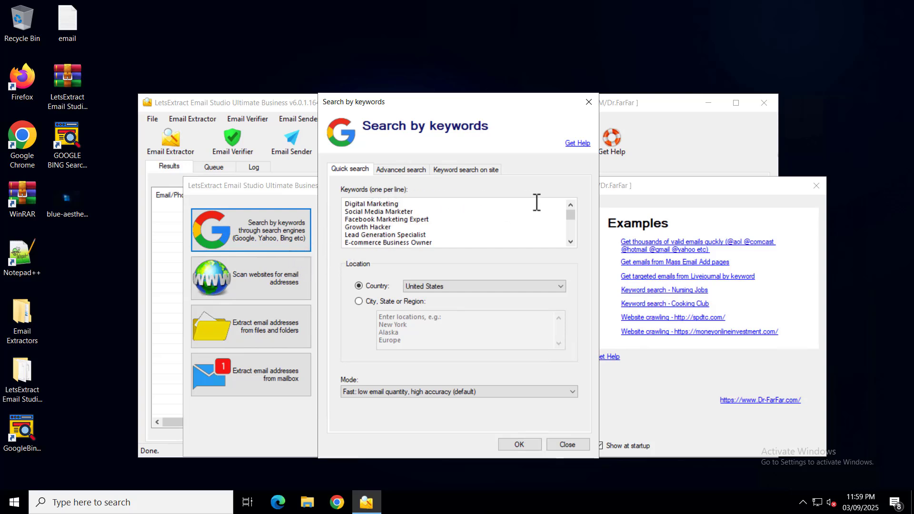
# - Reduce the quick search keyword list to Digital Marketing and Social Media Marketer by deleting all other keywords
pyautogui.scroll(-5, 571, 215)
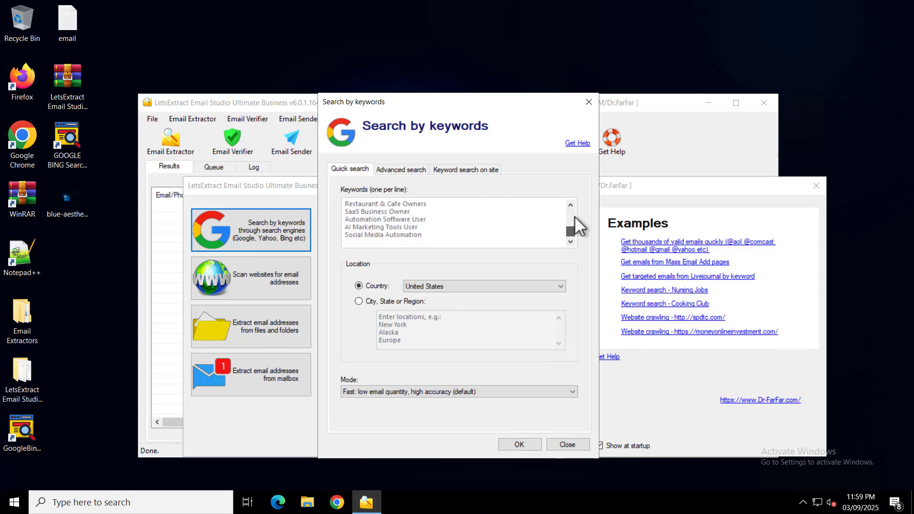
pyautogui.scroll(5, 574, 215)
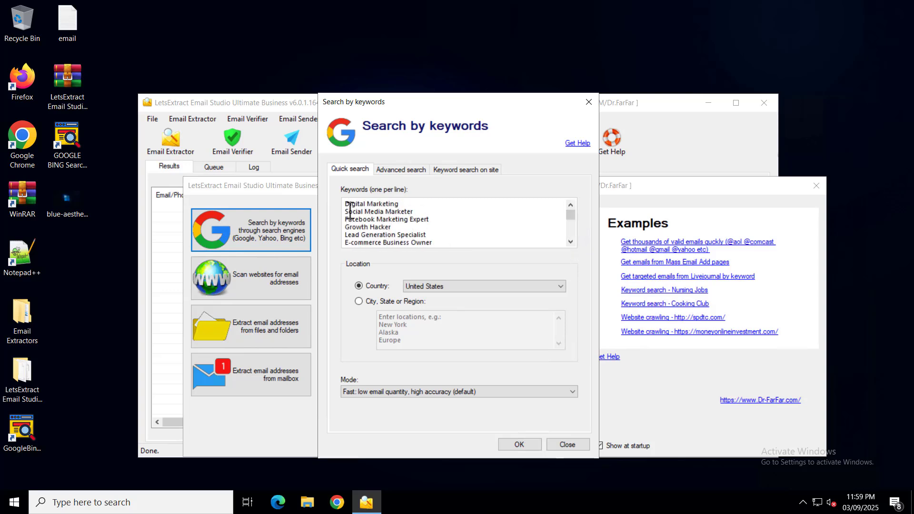
pyautogui.moveTo(347, 219); pyautogui.dragTo(495, 321)
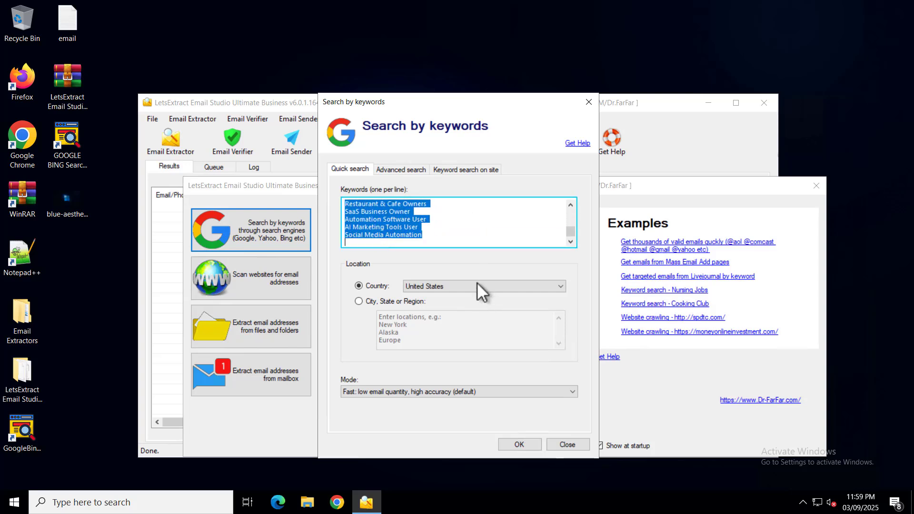
pyautogui.press('Delete')
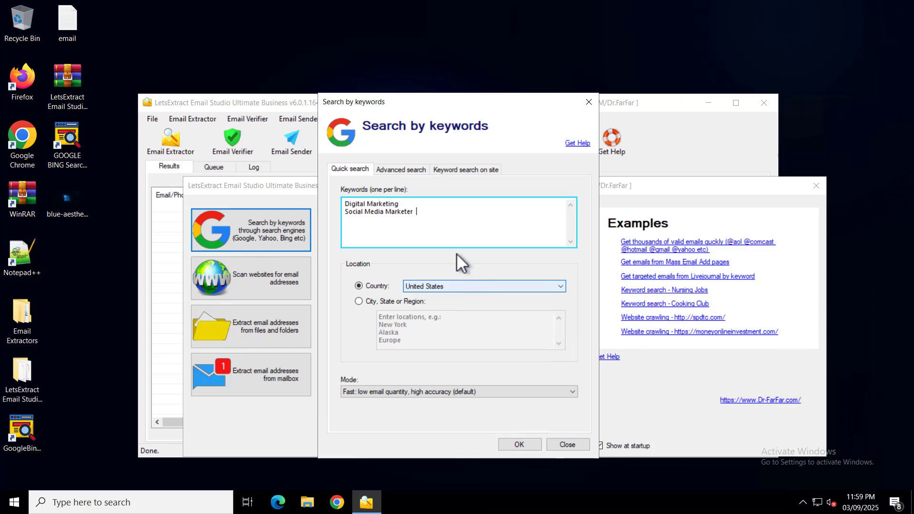
pyautogui.press('BackSpace')
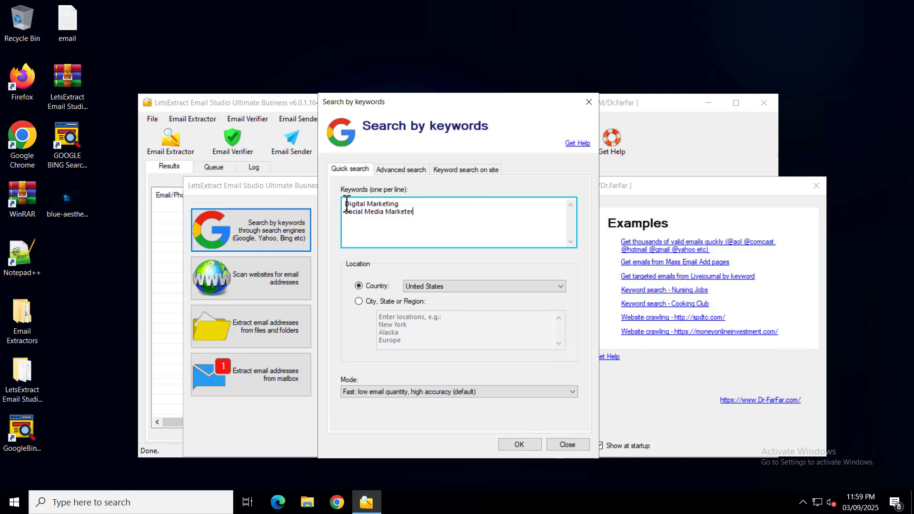
pyautogui.moveTo(346, 204); pyautogui.dragTo(440, 204)
pyautogui.click(440, 204)
pyautogui.click(373, 214)
pyautogui.moveTo(345, 214); pyautogui.dragTo(435, 212)
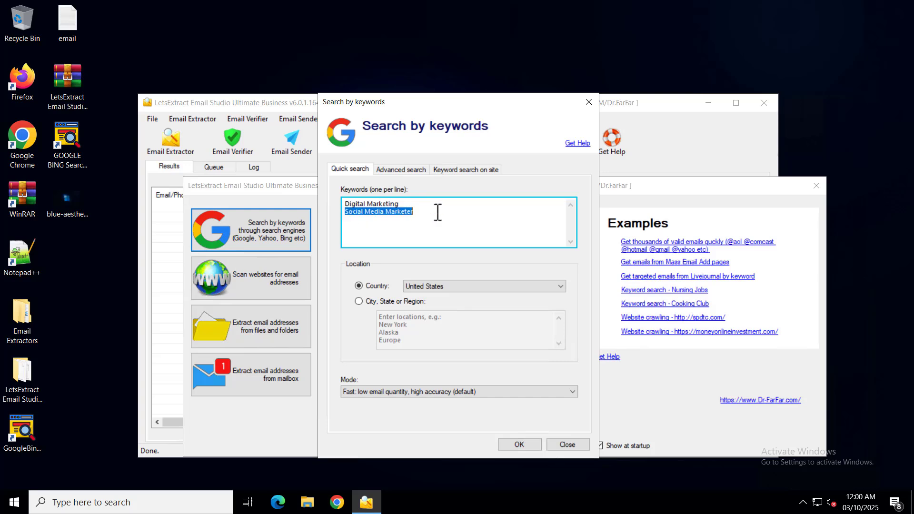
pyautogui.click(456, 211)
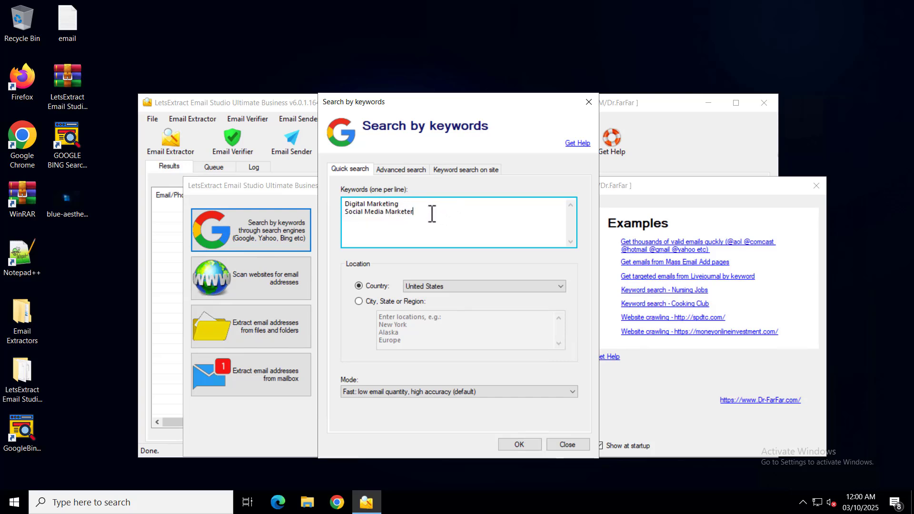
pyautogui.moveTo(430, 212); pyautogui.dragTo(339, 205)
pyautogui.click(417, 212)
pyautogui.moveTo(415, 211); pyautogui.dragTo(341, 204)
pyautogui.click(448, 212)
pyautogui.moveTo(449, 212); pyautogui.dragTo(336, 202)
pyautogui.click(431, 212)
pyautogui.moveTo(410, 211); pyautogui.dragTo(341, 199)
pyautogui.click(412, 212)
# - Set the search location to the country Bangladesh and start the keyword search in the default fast mode
pyautogui.click(361, 287)
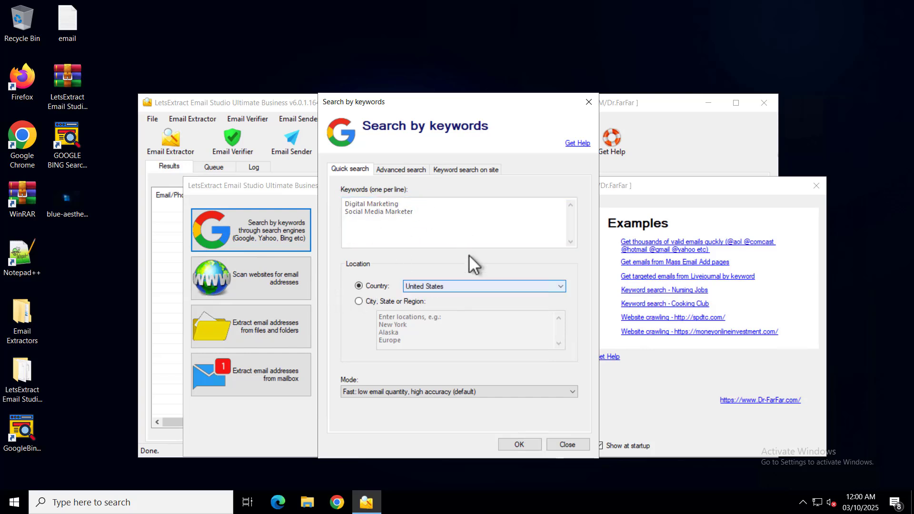
pyautogui.click(434, 285)
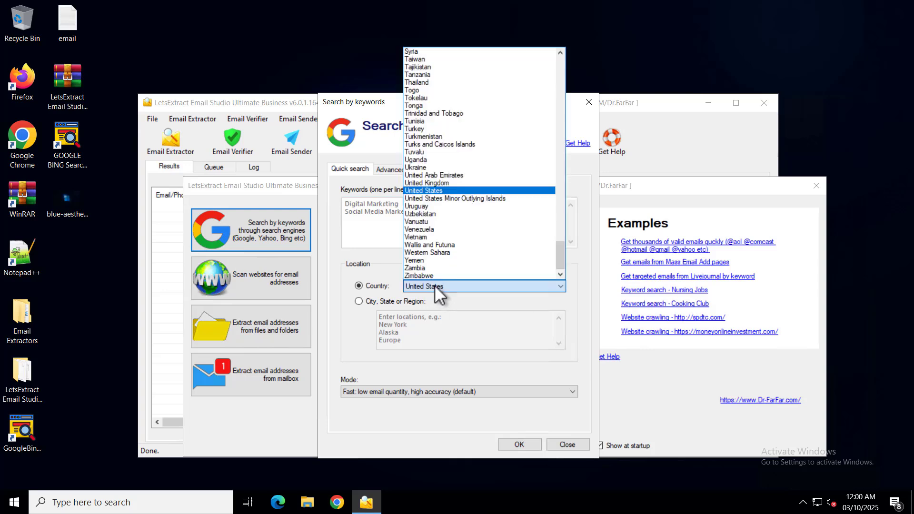
pyautogui.scroll(18, 467, 206)
pyautogui.scroll(20, 466, 207)
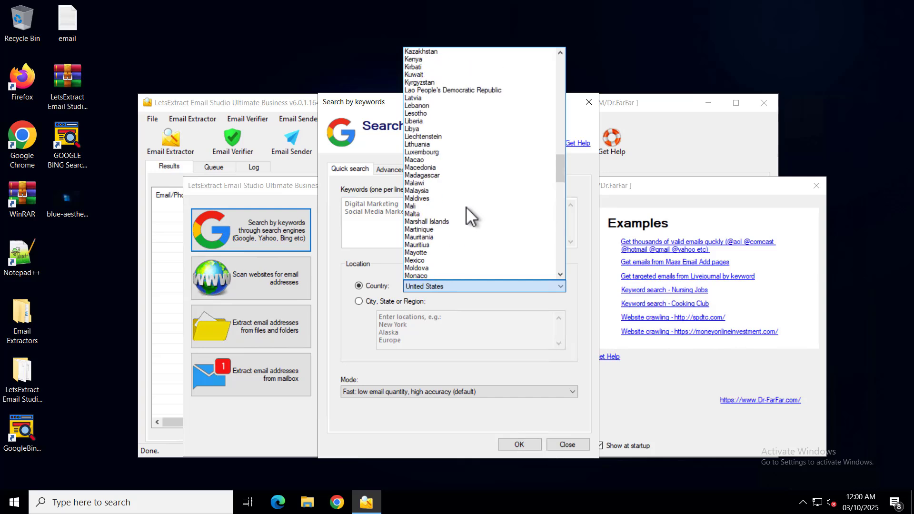
pyautogui.scroll(4, 463, 172)
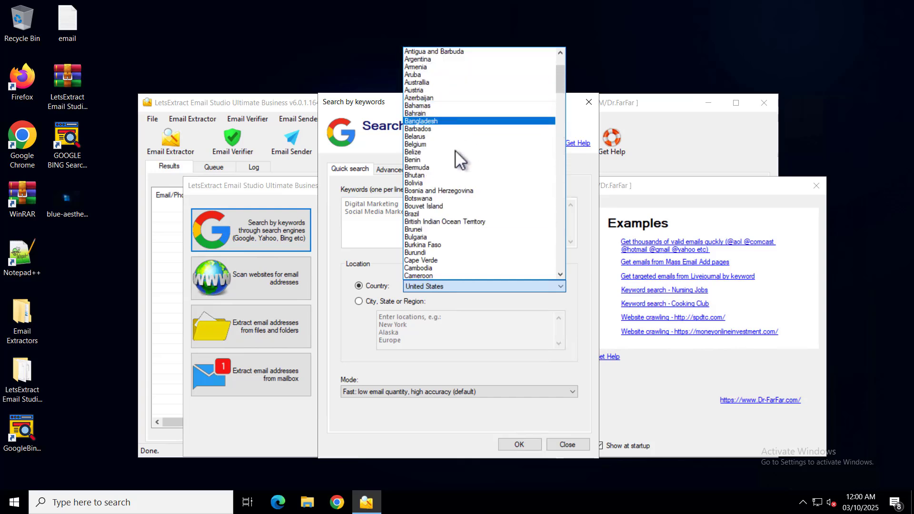
pyautogui.click(444, 121)
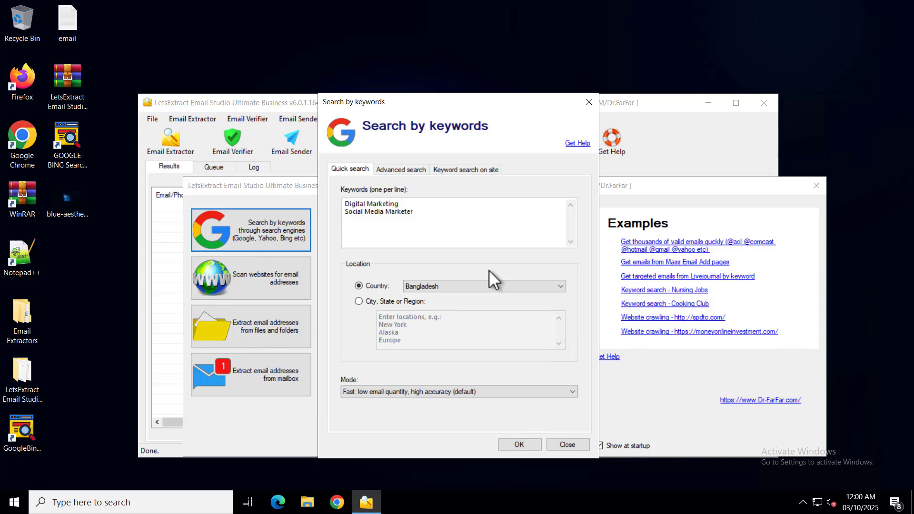
pyautogui.click(452, 289)
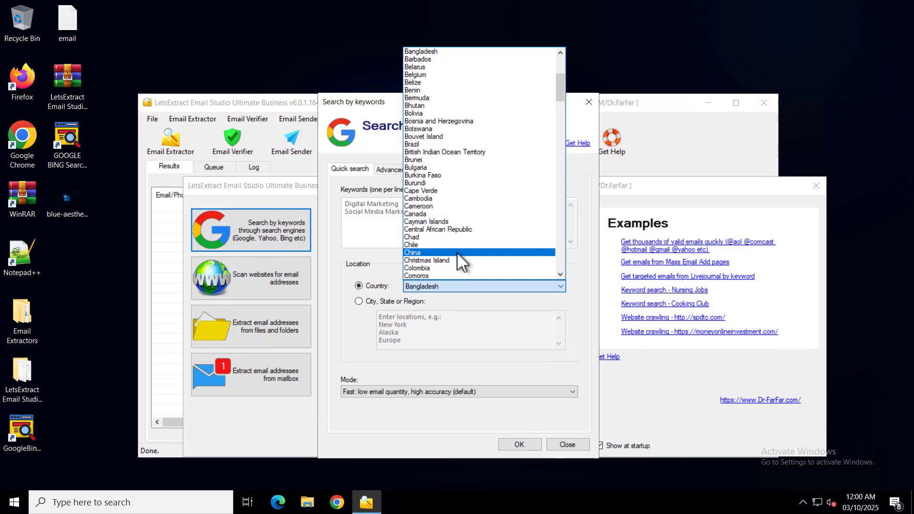
pyautogui.click(364, 312)
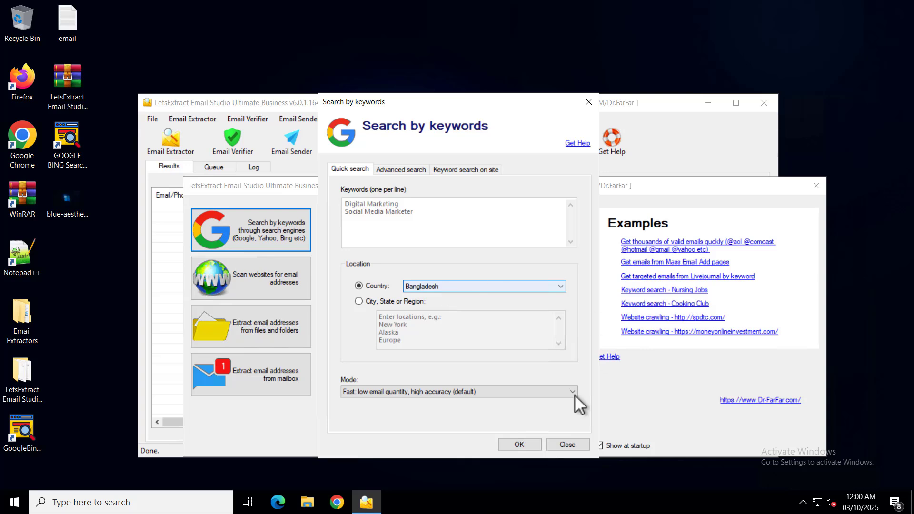
pyautogui.click(519, 445)
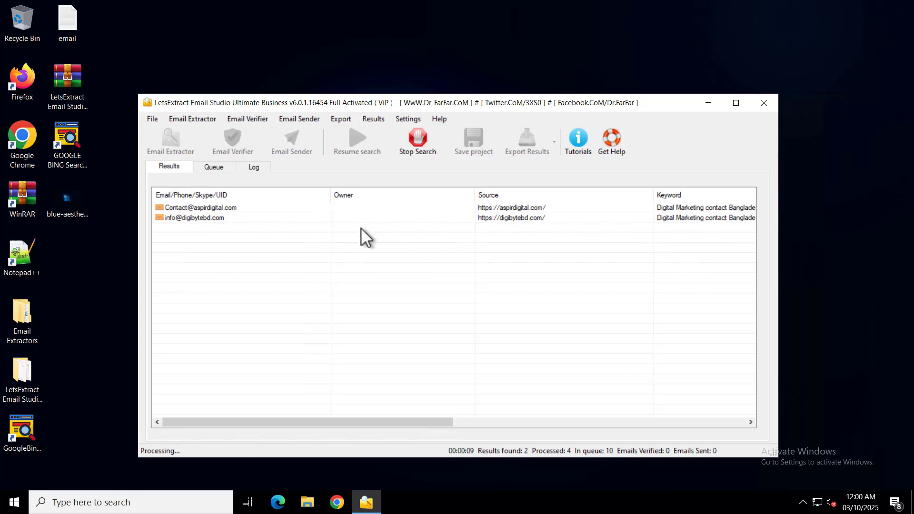
# - Examine the search queue's statuses, URLs, page sizes, times and found results, widening the queue list
pyautogui.click(215, 167)
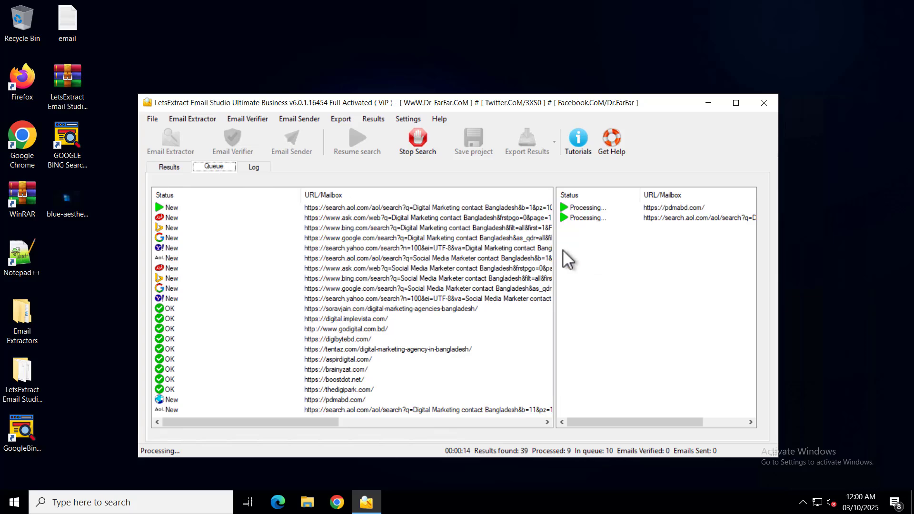
pyautogui.moveTo(554, 249); pyautogui.dragTo(590, 247)
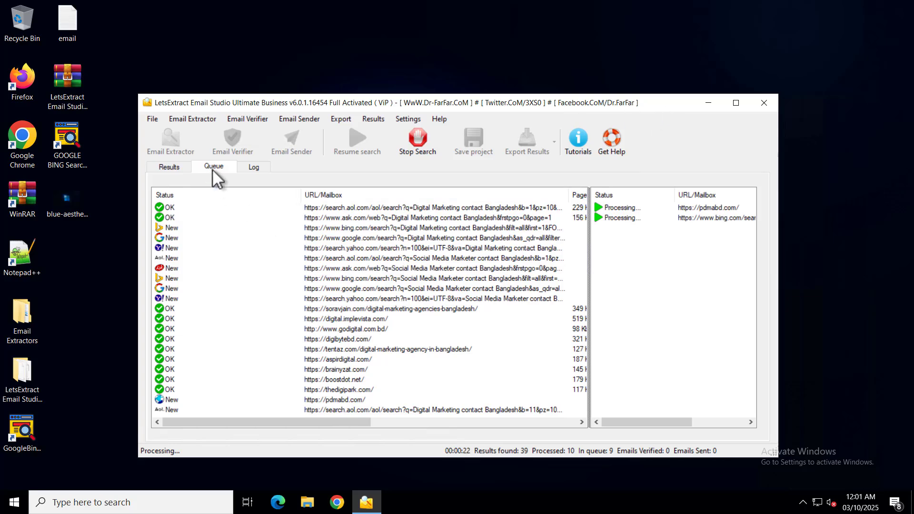
pyautogui.hscroll(5, 372, 244)
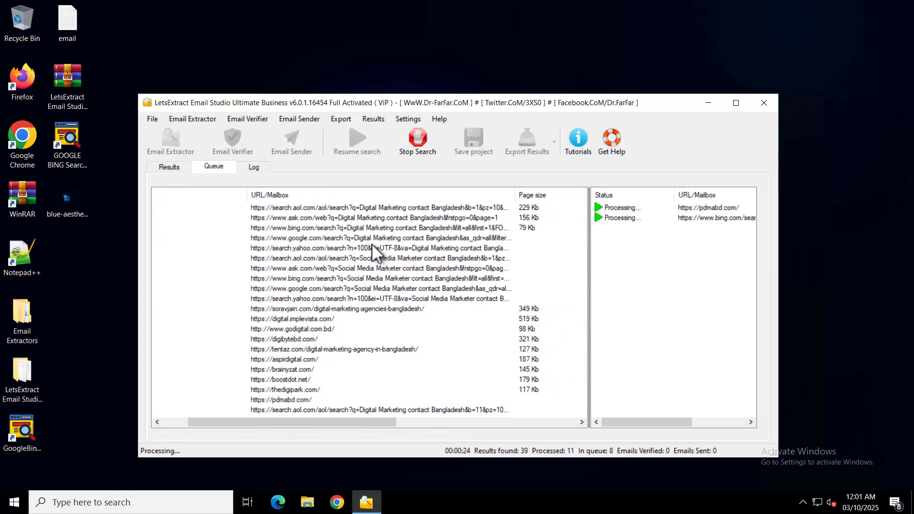
pyautogui.hscroll(8, 372, 244)
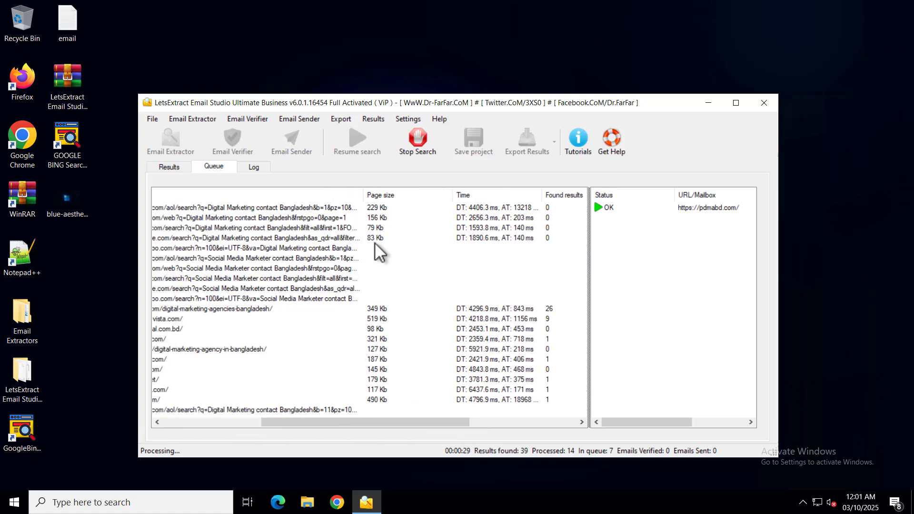
pyautogui.hscroll(-4, 375, 242)
pyautogui.hscroll(-10, 375, 242)
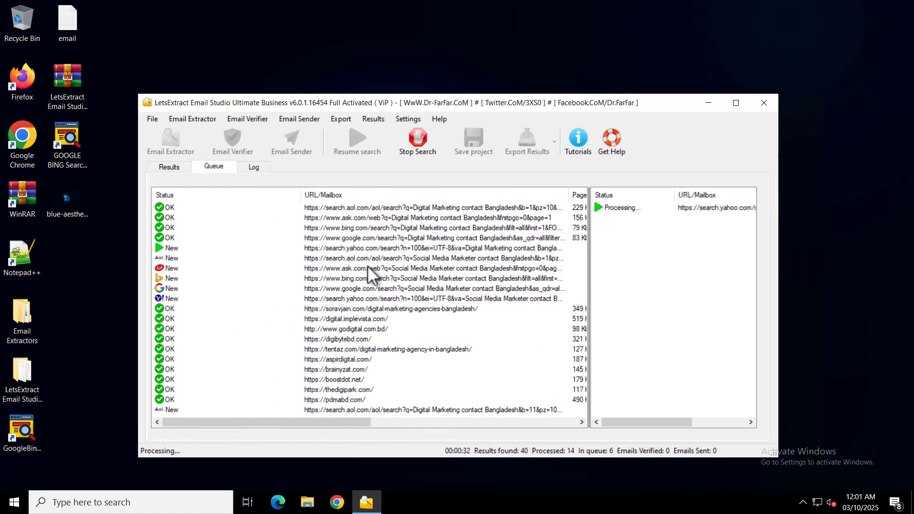
# - Look through the extracted contacts in the results list together with their sources and keywords
pyautogui.click(166, 167)
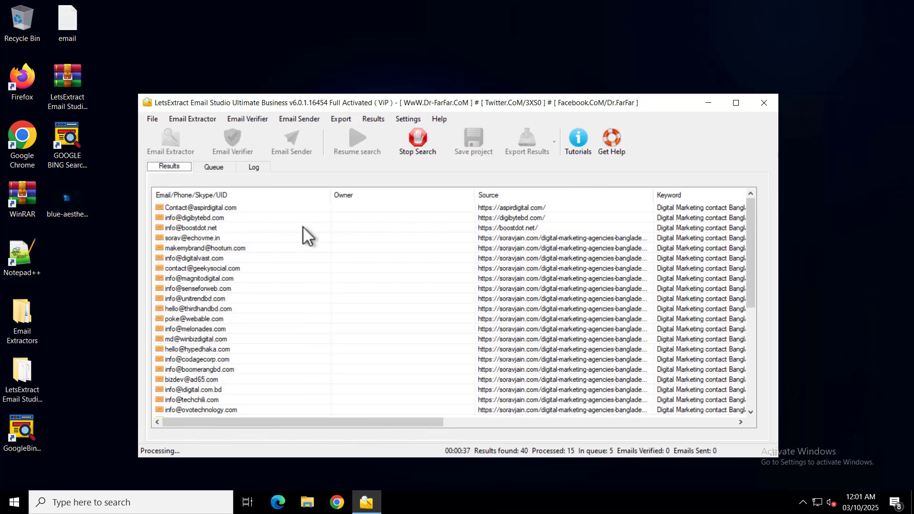
pyautogui.scroll(-6, 303, 227)
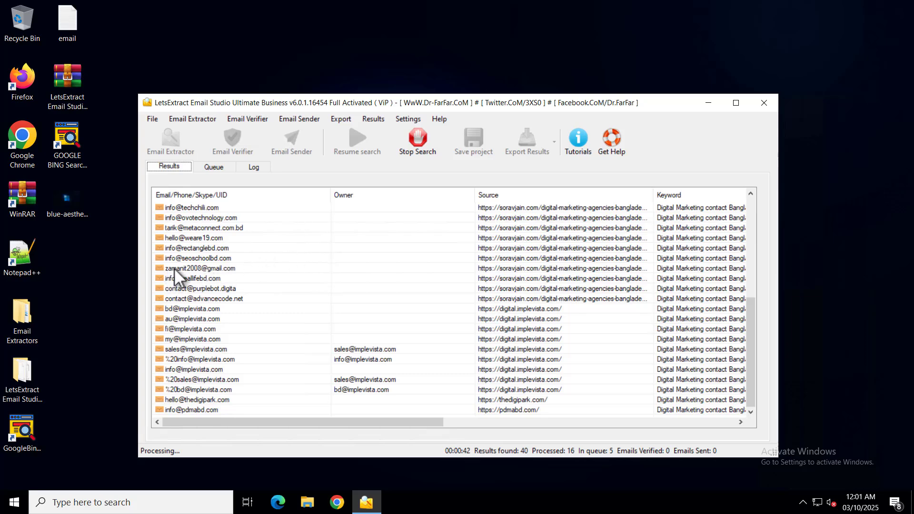
pyautogui.scroll(6, 260, 235)
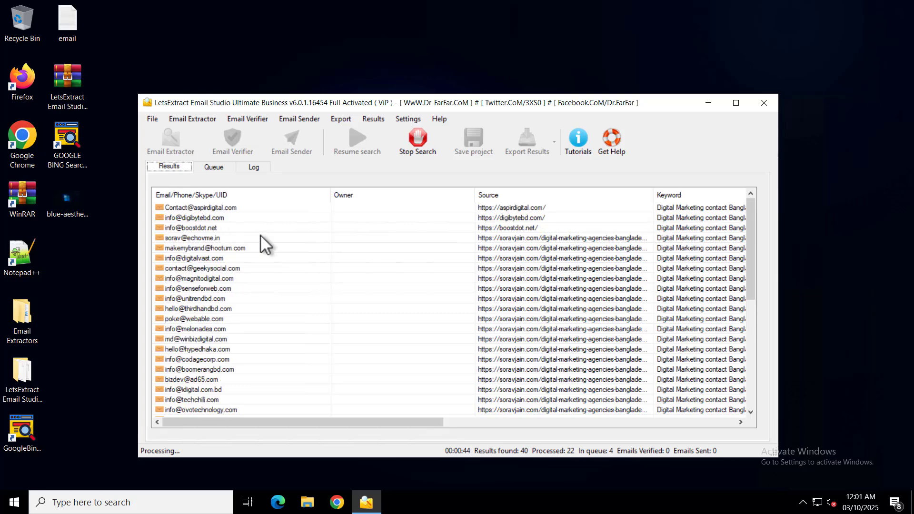
pyautogui.scroll(-7, 261, 236)
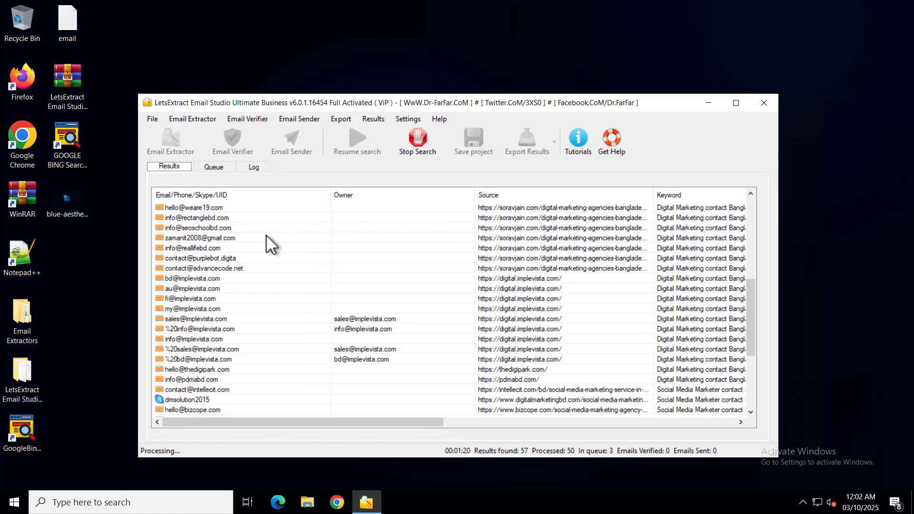
pyautogui.scroll(-5, 298, 243)
pyautogui.scroll(-1, 319, 256)
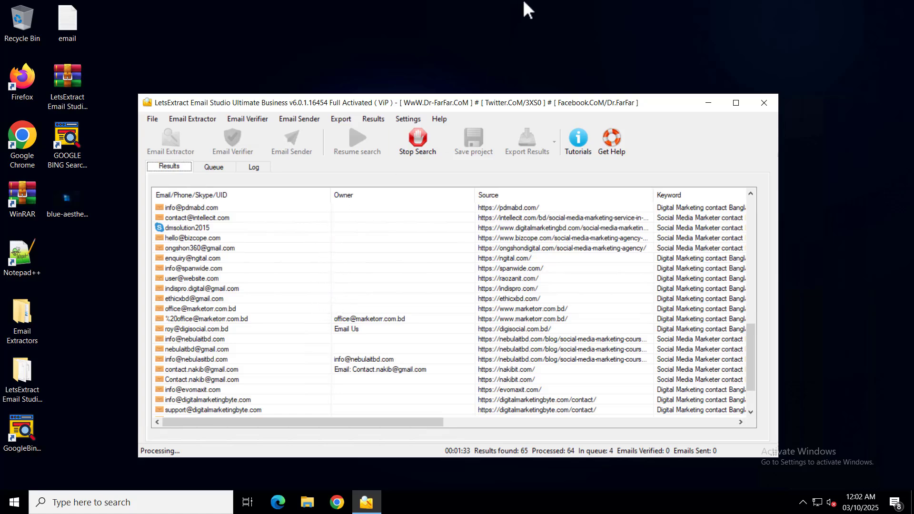
pyautogui.moveTo(556, 1)
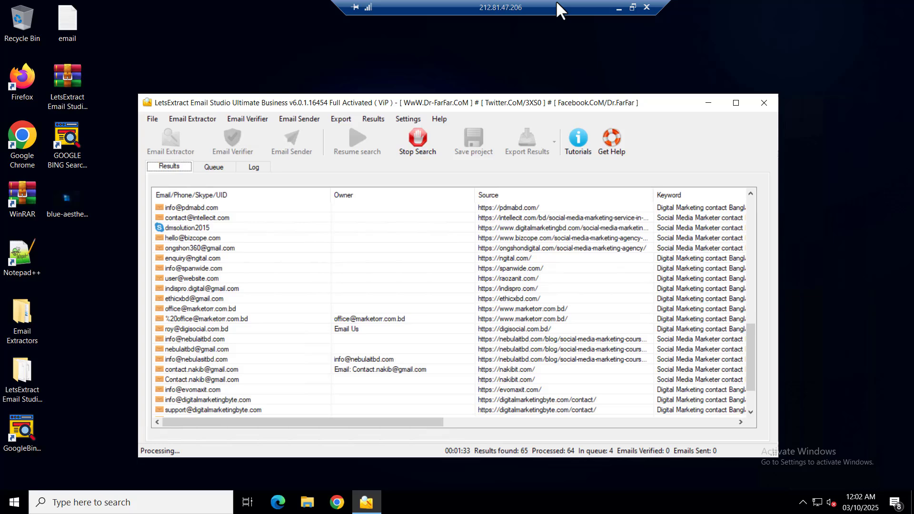
pyautogui.click(633, 7)
pyautogui.moveTo(573, 97)
pyautogui.mouseDown()
pyautogui.moveTo(593, 106)
pyautogui.moveTo(567, 100)
pyautogui.mouseUp()
pyautogui.click(674, 99)
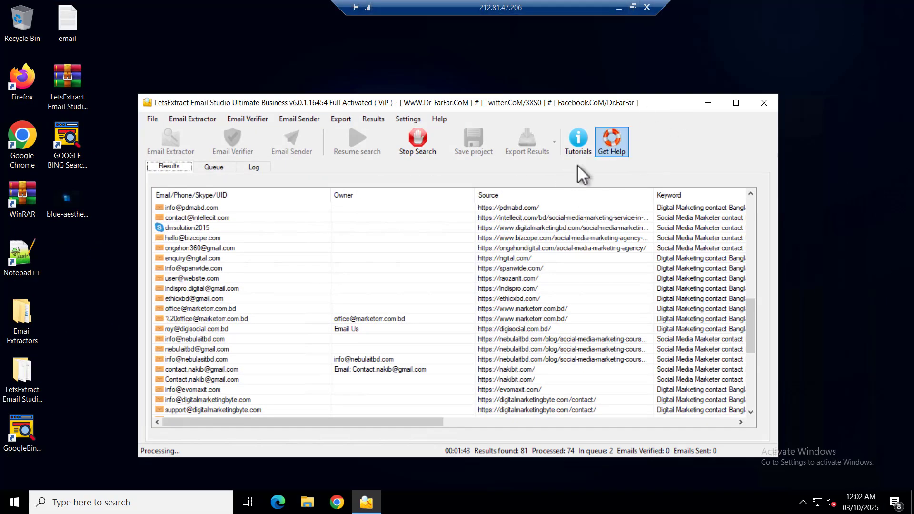
# - Disconnect from the remote computer by closing its session window, leaving the email search running there
pyautogui.scroll(-1, 559, 269)
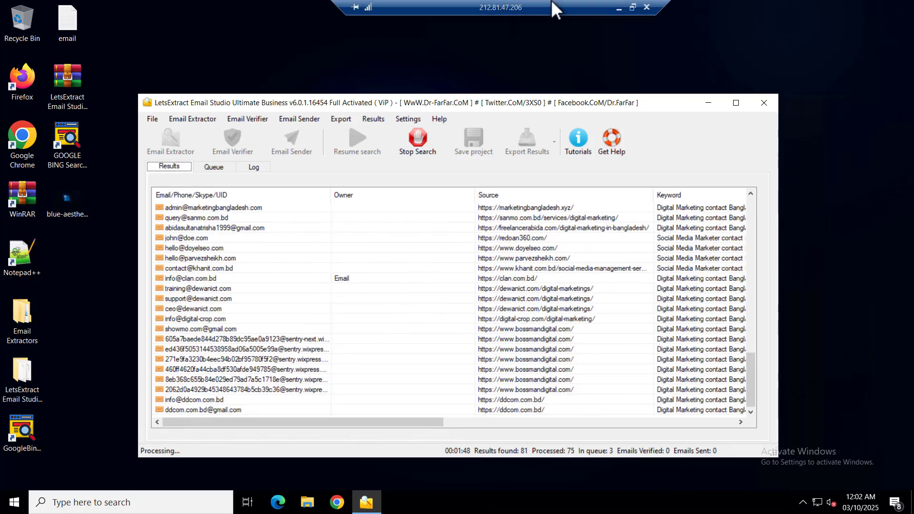
pyautogui.click(636, 9)
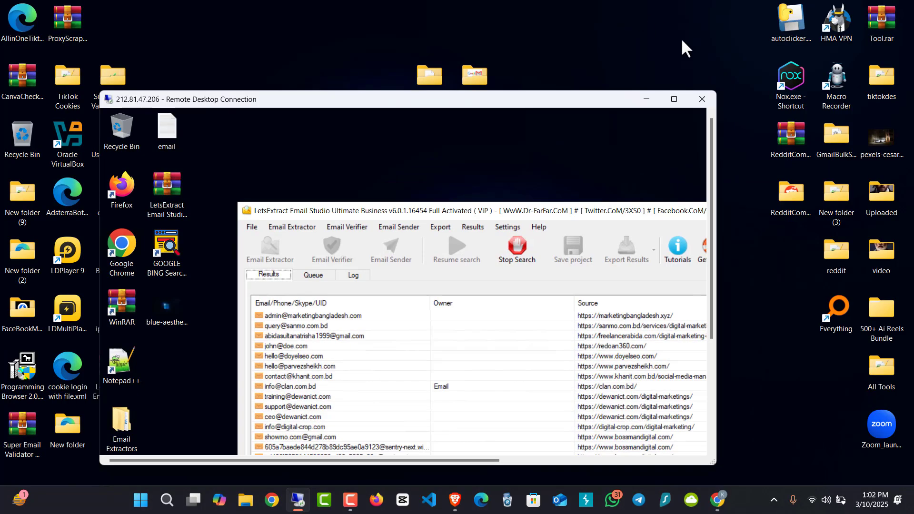
pyautogui.click(701, 98)
pyautogui.click(445, 303)
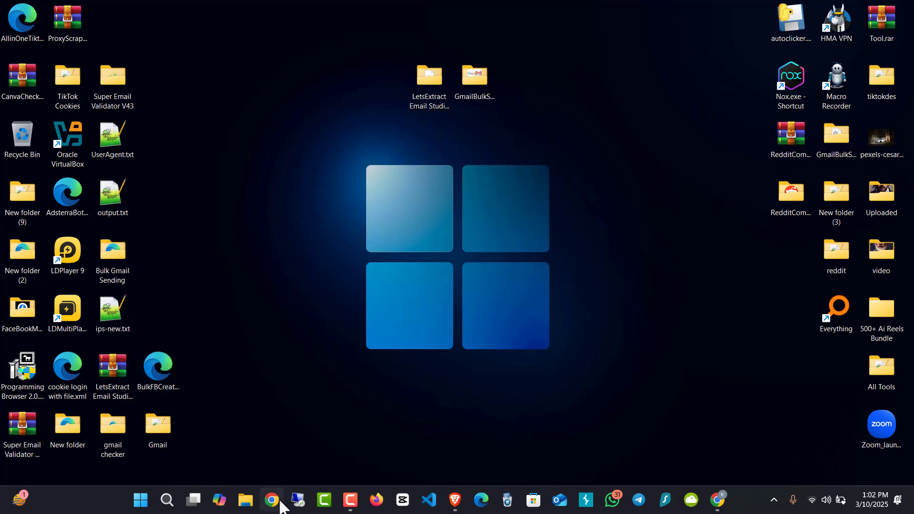
pyautogui.rightClick(303, 504)
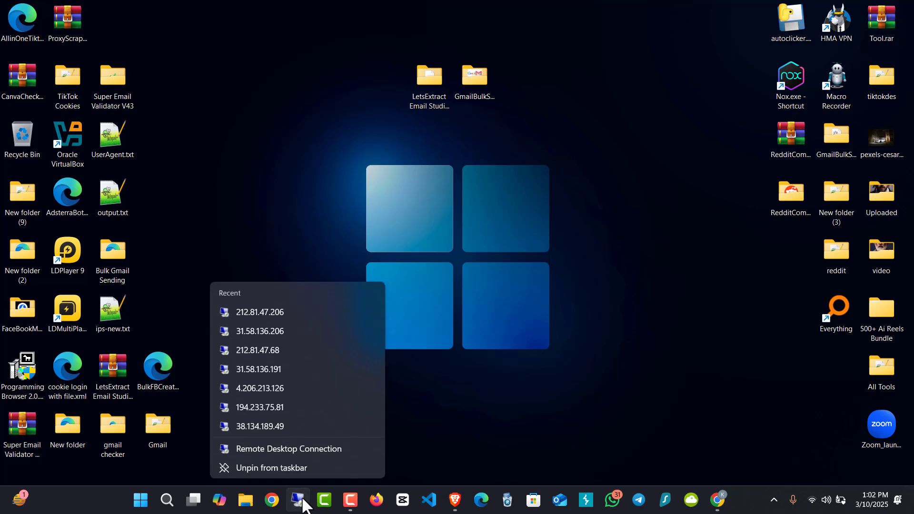
pyautogui.click(292, 314)
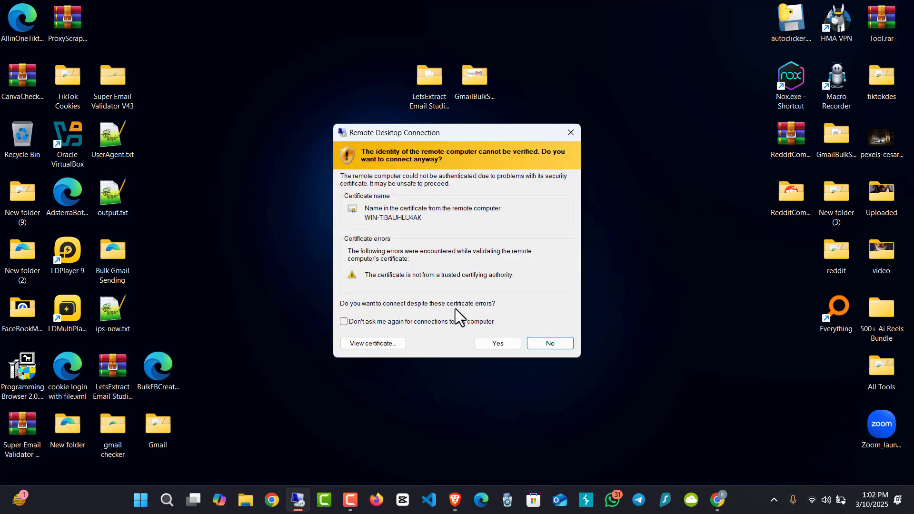
pyautogui.click(496, 343)
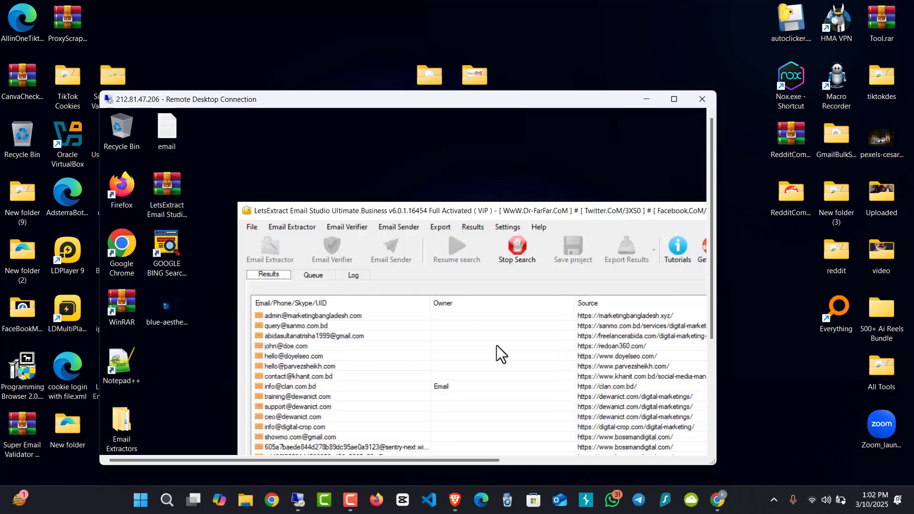
pyautogui.click(675, 99)
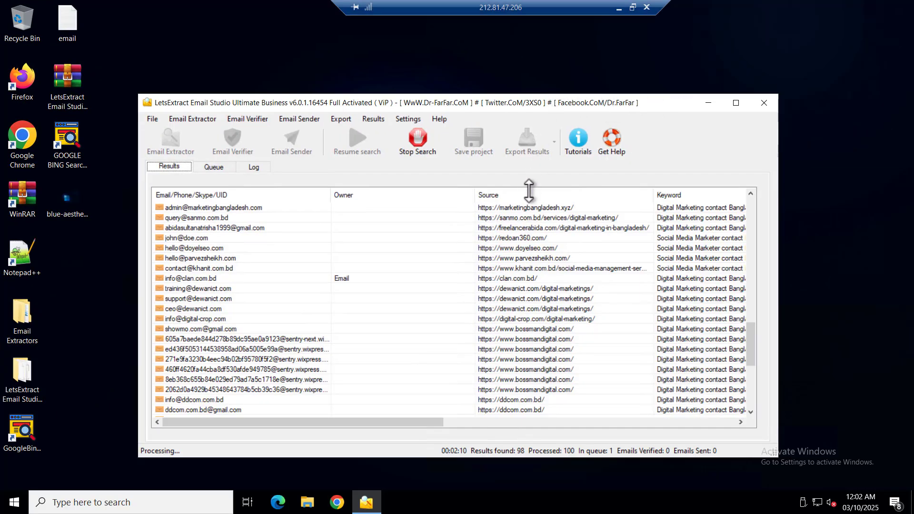
# - Look through the extracted contacts from the newest to the first entries, and stop the running search
pyautogui.scroll(-3, 524, 259)
pyautogui.scroll(-4, 524, 259)
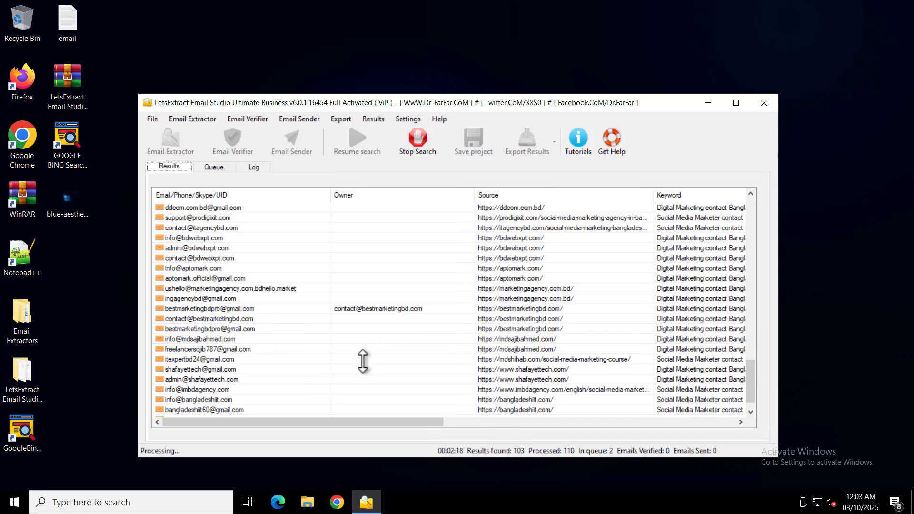
pyautogui.scroll(3, 264, 387)
pyautogui.scroll(15, 264, 387)
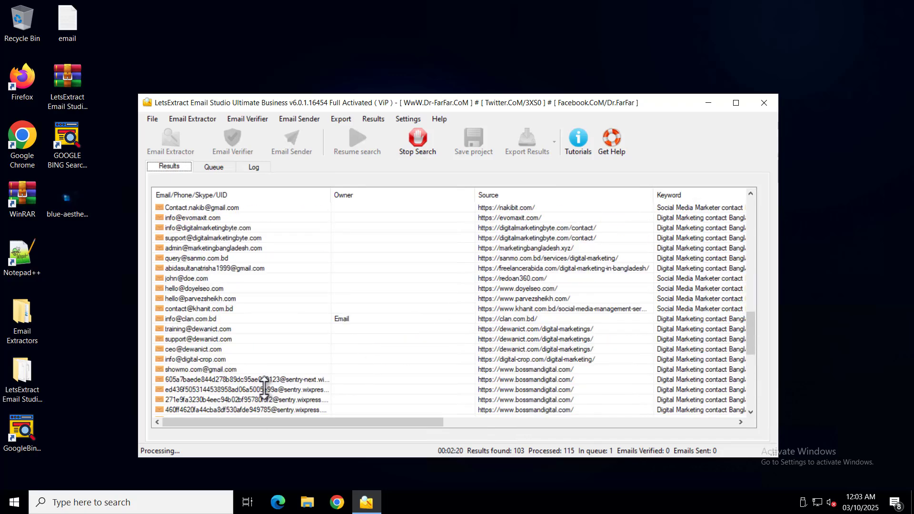
pyautogui.scroll(10, 265, 387)
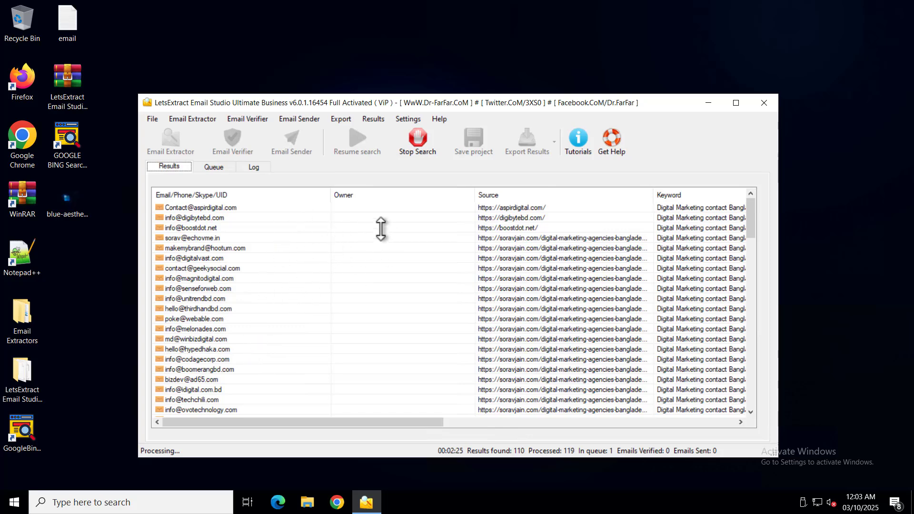
pyautogui.scroll(-10, 388, 255)
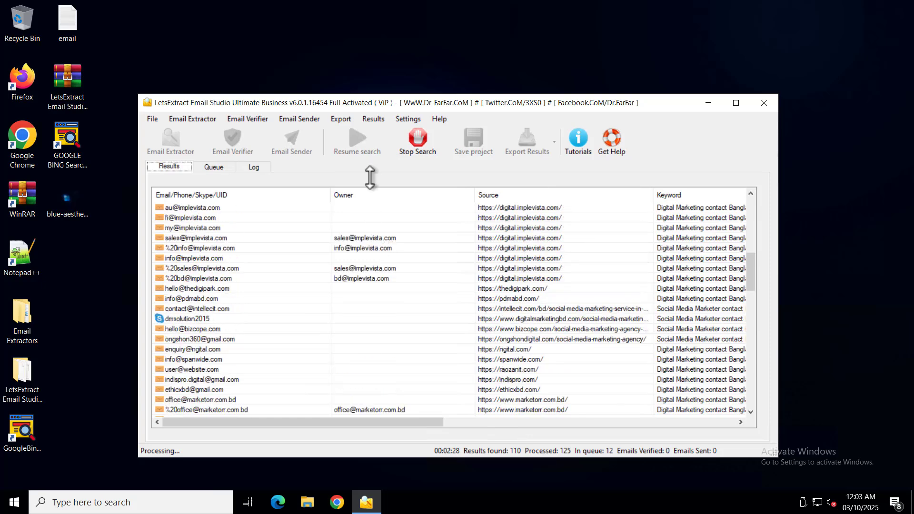
pyautogui.click(418, 143)
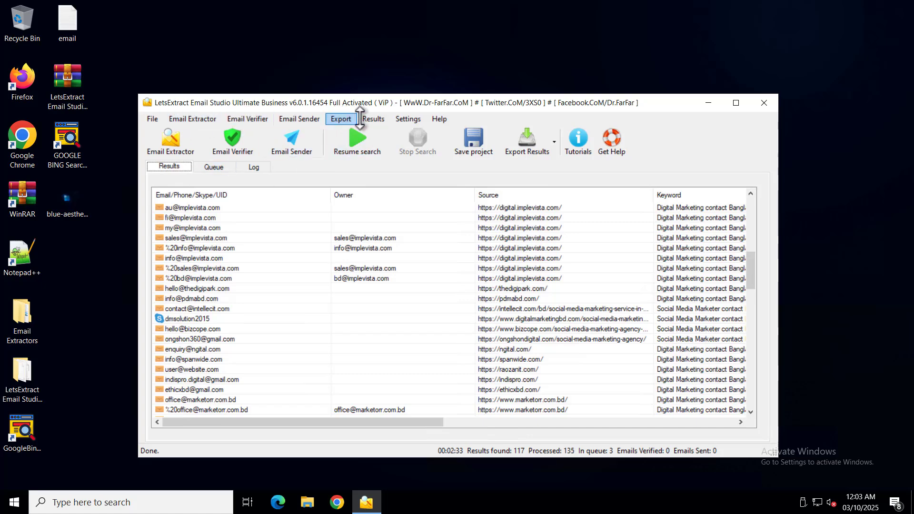
# - Examine the CSV and TXT export settings without saving a file, and bring up the available export formats
pyautogui.click(541, 137)
pyautogui.click(568, 141)
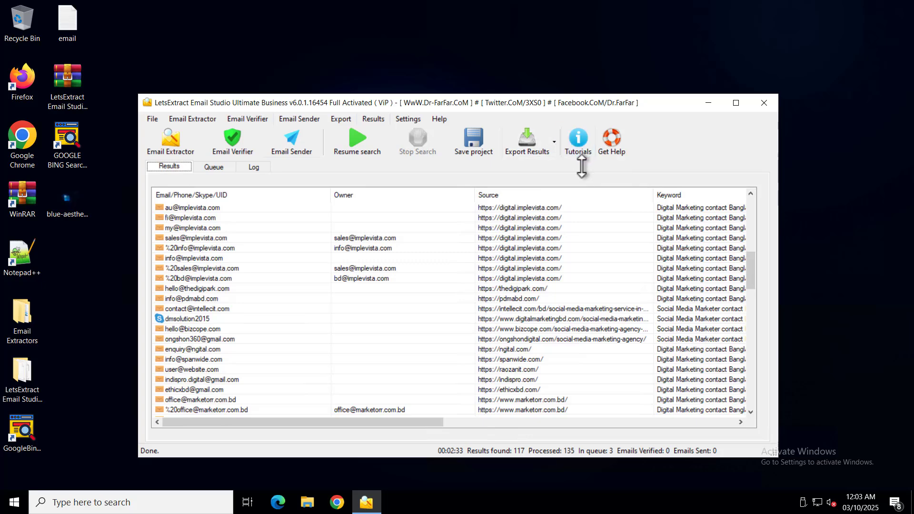
pyautogui.click(538, 152)
pyautogui.click(574, 164)
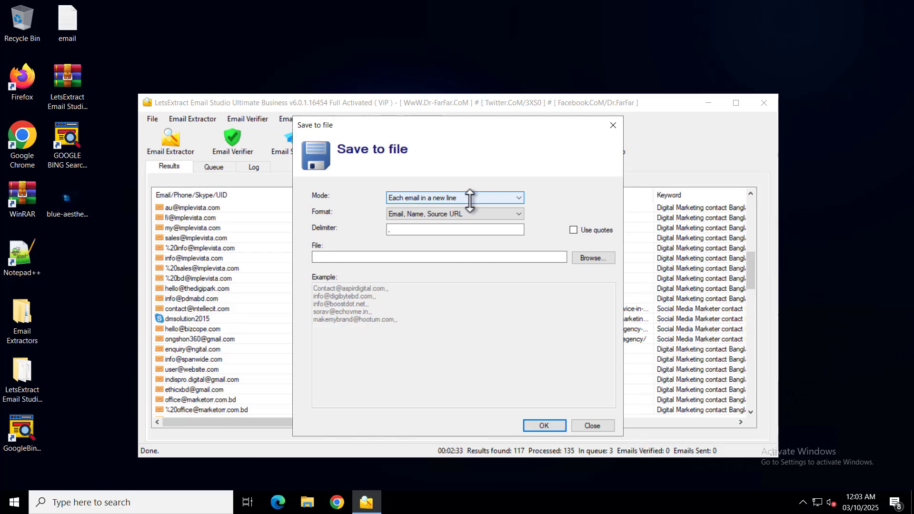
pyautogui.click(613, 126)
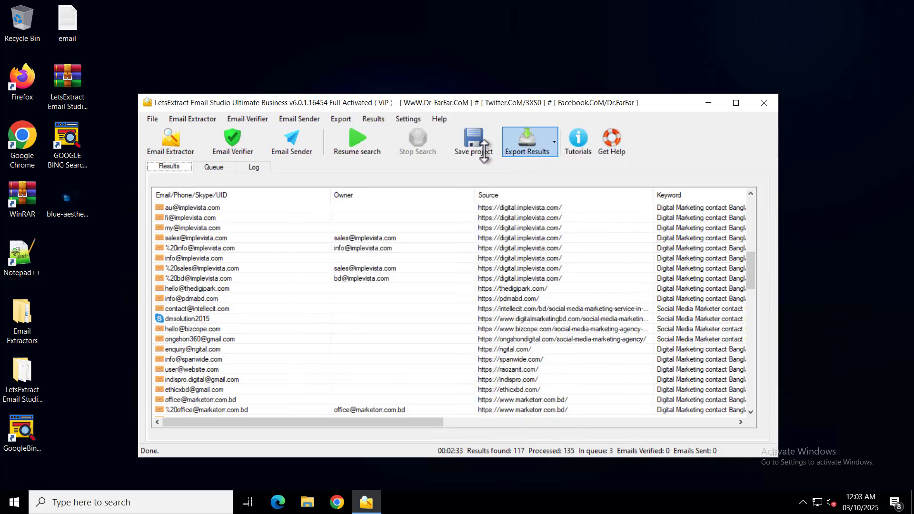
pyautogui.click(553, 141)
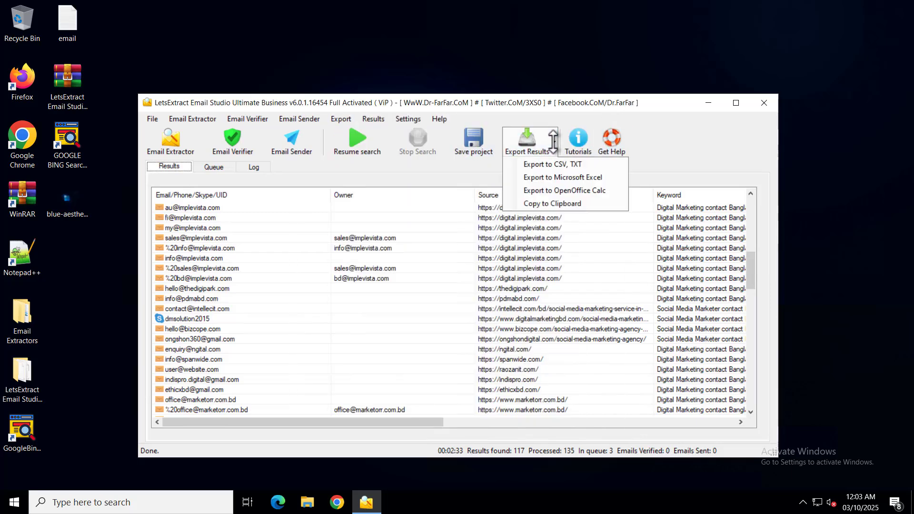